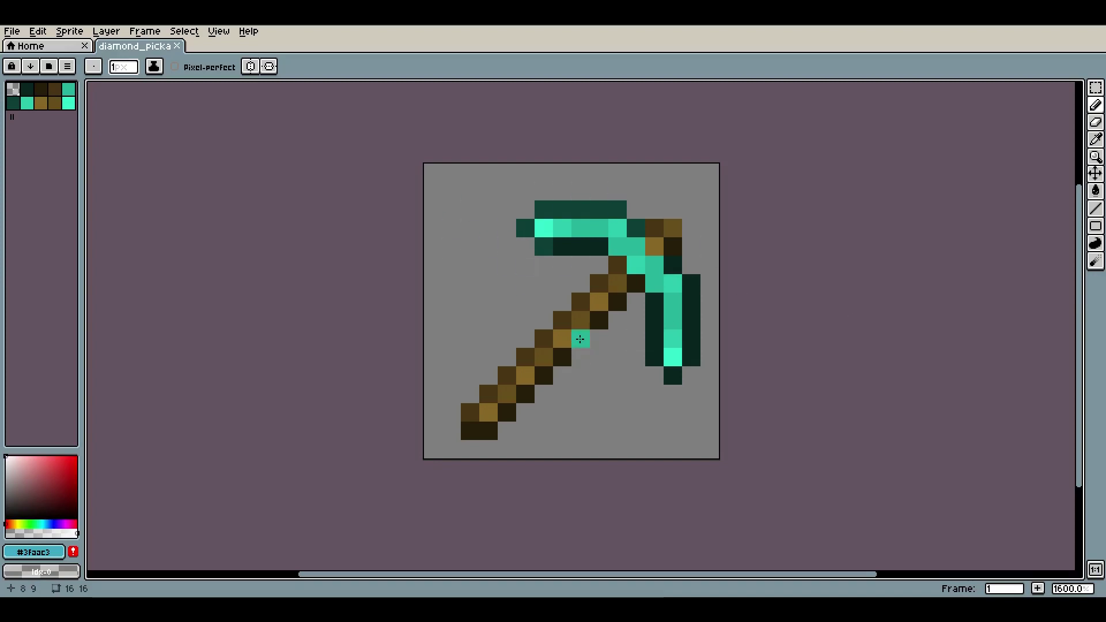
# Step: Scribble pencil strokes over the pickaxe in red and other colours, then undo them
pyautogui.click(69, 467)
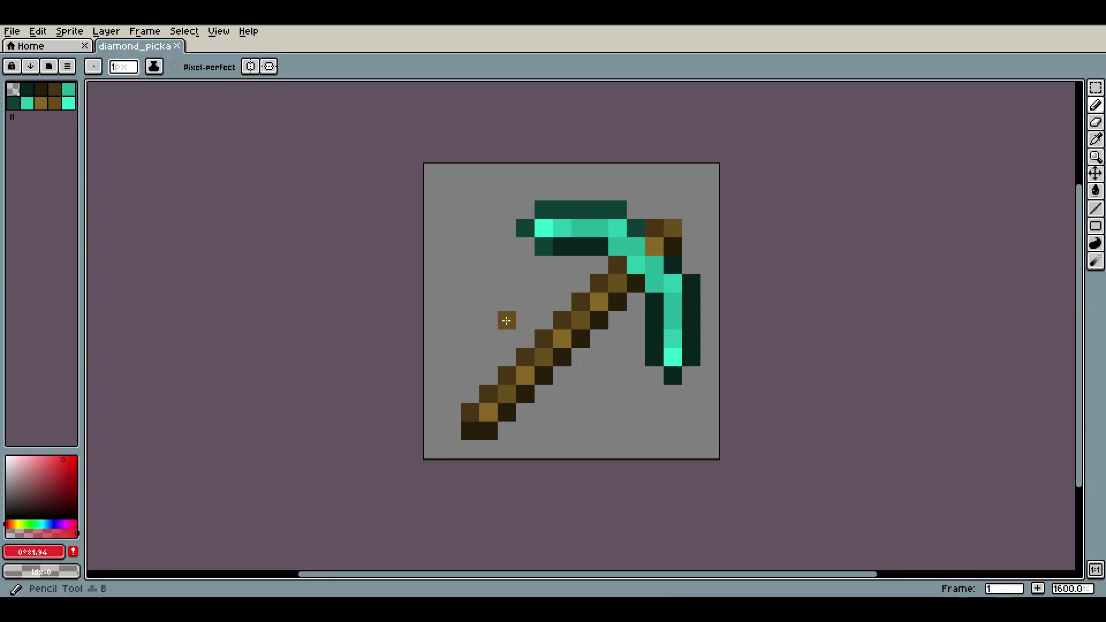
pyautogui.moveTo(488, 191); pyautogui.dragTo(657, 437)
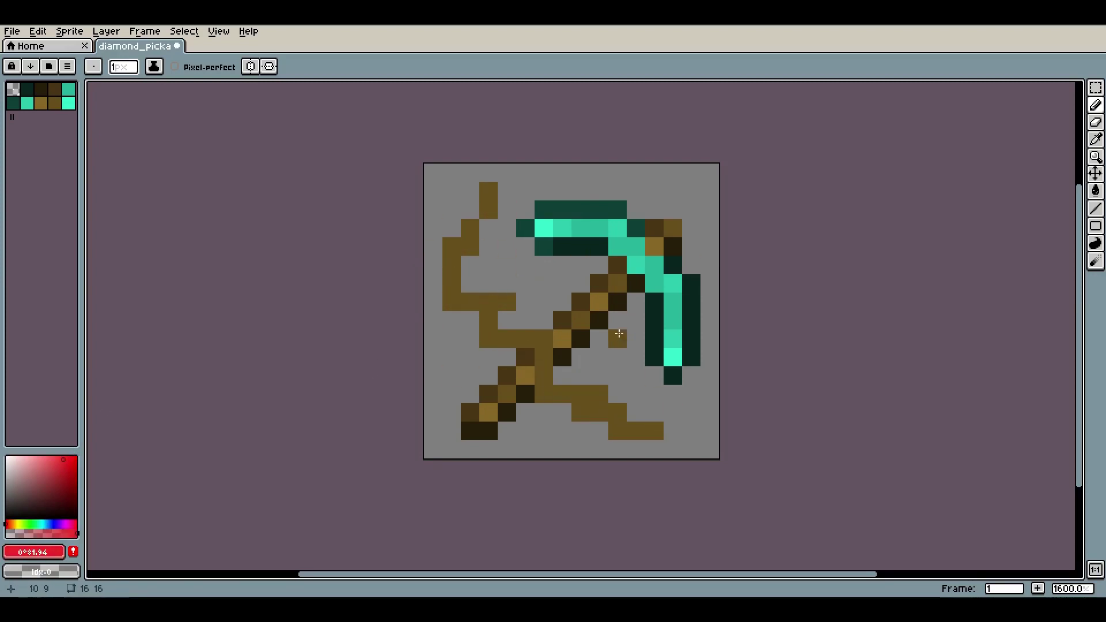
pyautogui.keyDown('alt'); pyautogui.click(537, 250); pyautogui.keyUp('alt')
pyautogui.moveTo(488, 259)
pyautogui.mouseDown()
pyautogui.moveTo(575, 411)
pyautogui.moveTo(640, 428)
pyautogui.mouseUp()
pyautogui.keyDown('alt'); pyautogui.click(562, 272); pyautogui.keyUp('alt')
pyautogui.moveTo(562, 269)
pyautogui.mouseDown()
pyautogui.moveTo(547, 293)
pyautogui.moveTo(652, 445)
pyautogui.mouseUp()
pyautogui.hotkey('ctrl', 'z')
pyautogui.hotkey('ctrl', 'z')
pyautogui.hotkey('ctrl', 'z')
pyautogui.hotkey('ctrl', 'z')
pyautogui.hotkey('ctrl', 'z')
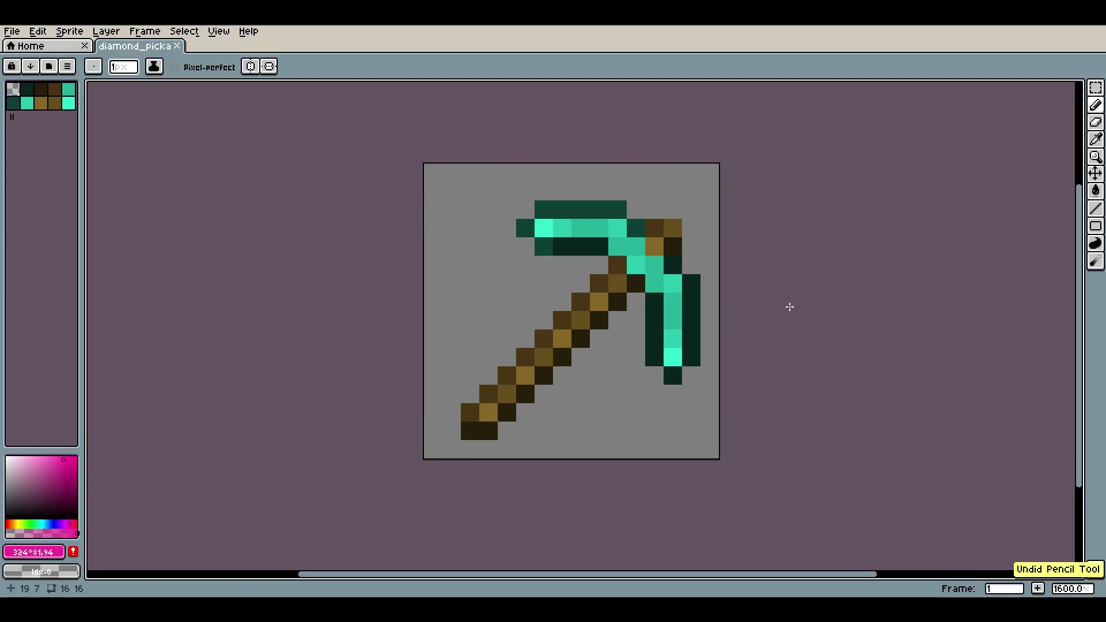
# Step: Open the Sprite menu again to show the Color Mode options with Indexed checked
pyautogui.click(69, 32)
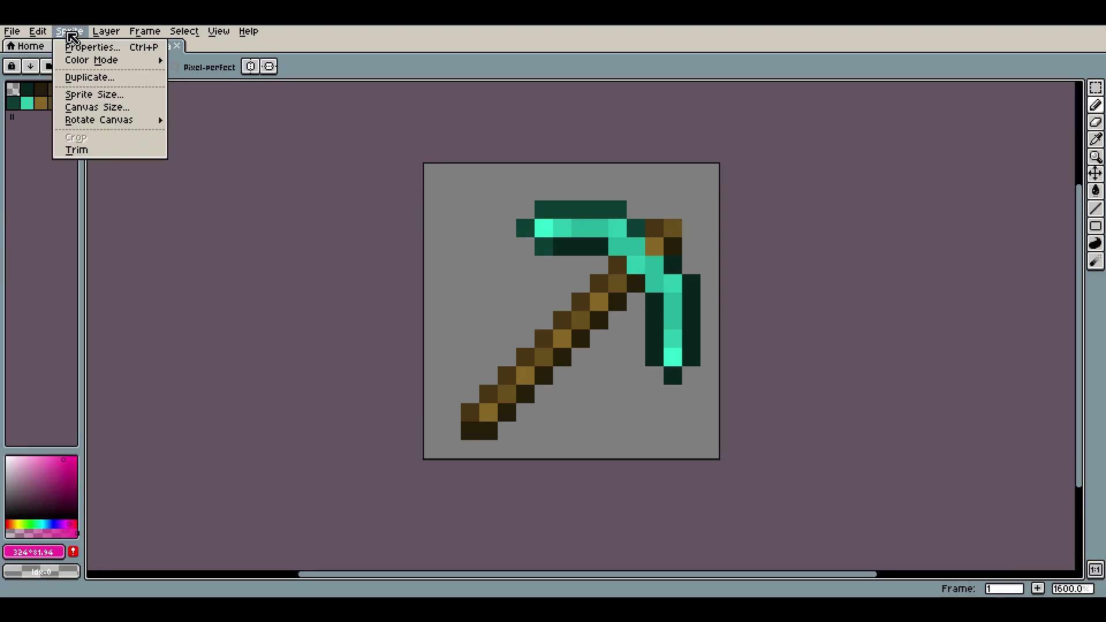
pyautogui.moveTo(91, 60)
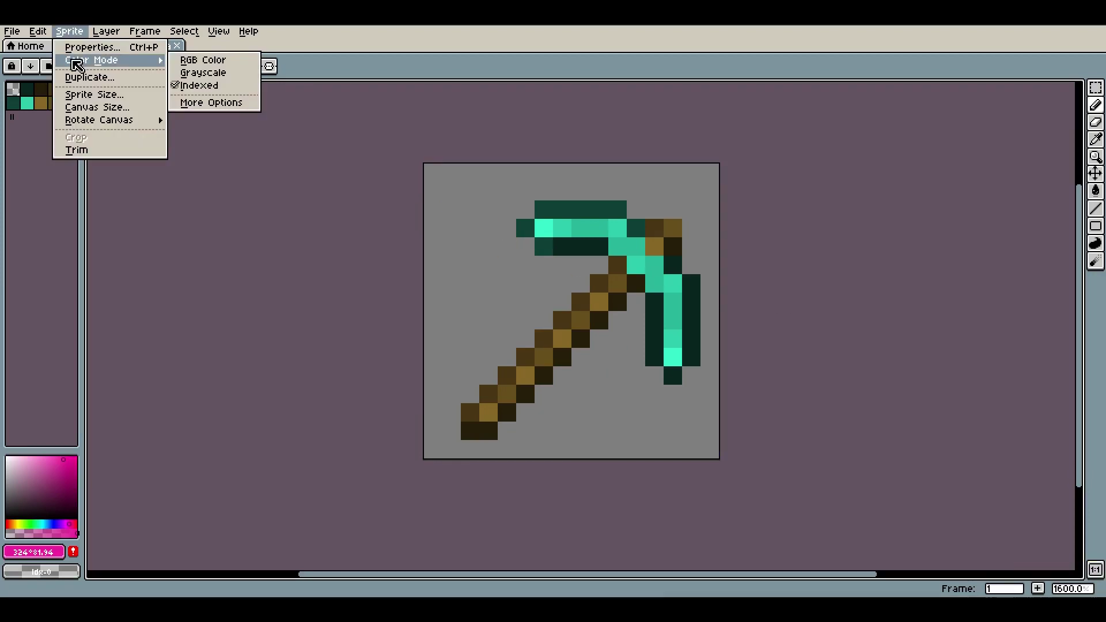
pyautogui.click(225, 91)
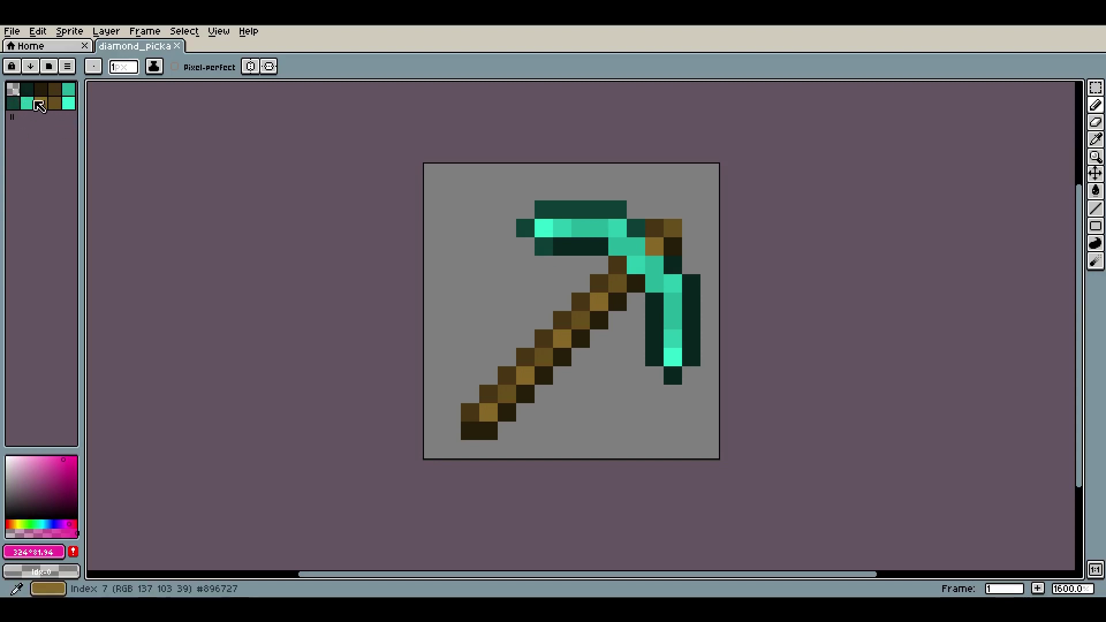
pyautogui.click(70, 31)
pyautogui.click(52, 112)
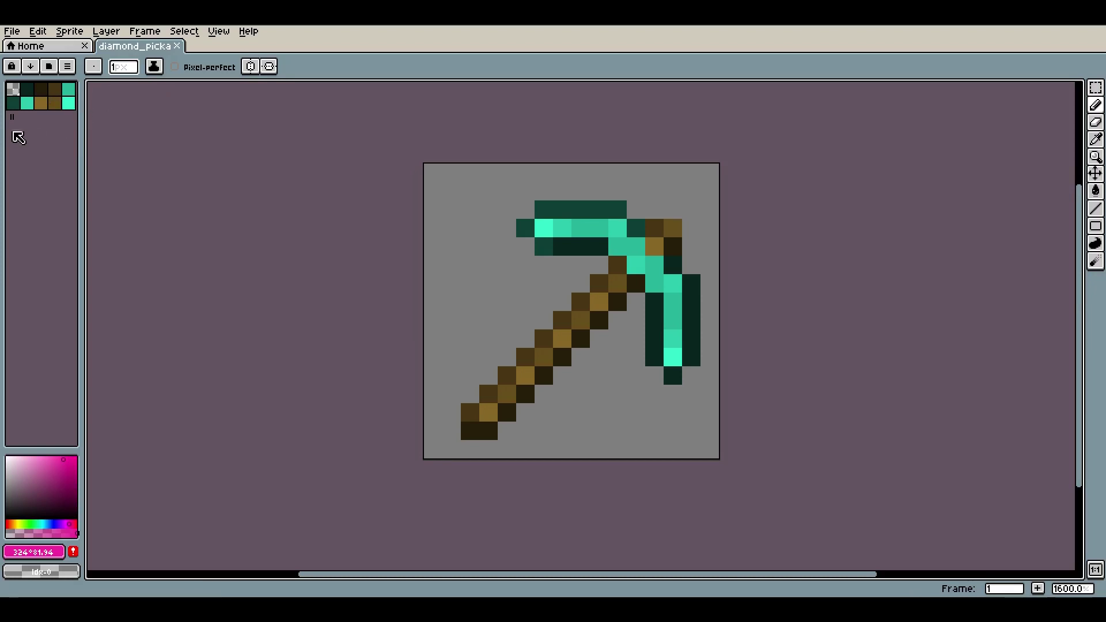
pyautogui.click(69, 32)
pyautogui.moveTo(91, 60)
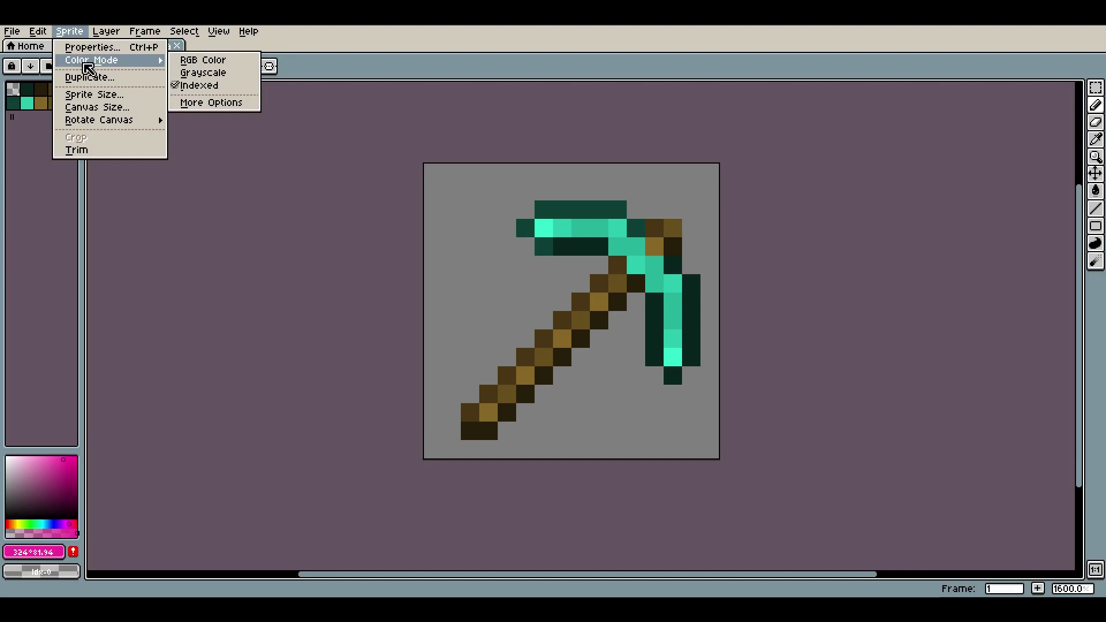
# Step: Set the sprite to RGB Color, then test pink pencil strokes on the pickaxe head
pyautogui.click(242, 68)
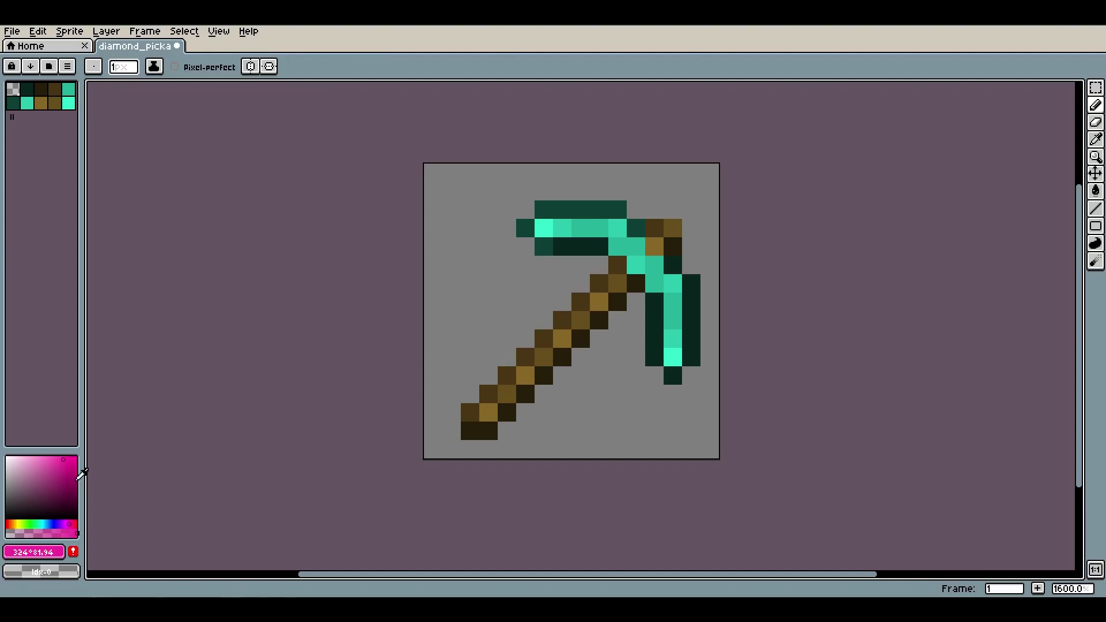
pyautogui.click(65, 465)
pyautogui.moveTo(542, 210)
pyautogui.mouseDown()
pyautogui.moveTo(610, 276)
pyautogui.moveTo(657, 413)
pyautogui.mouseUp()
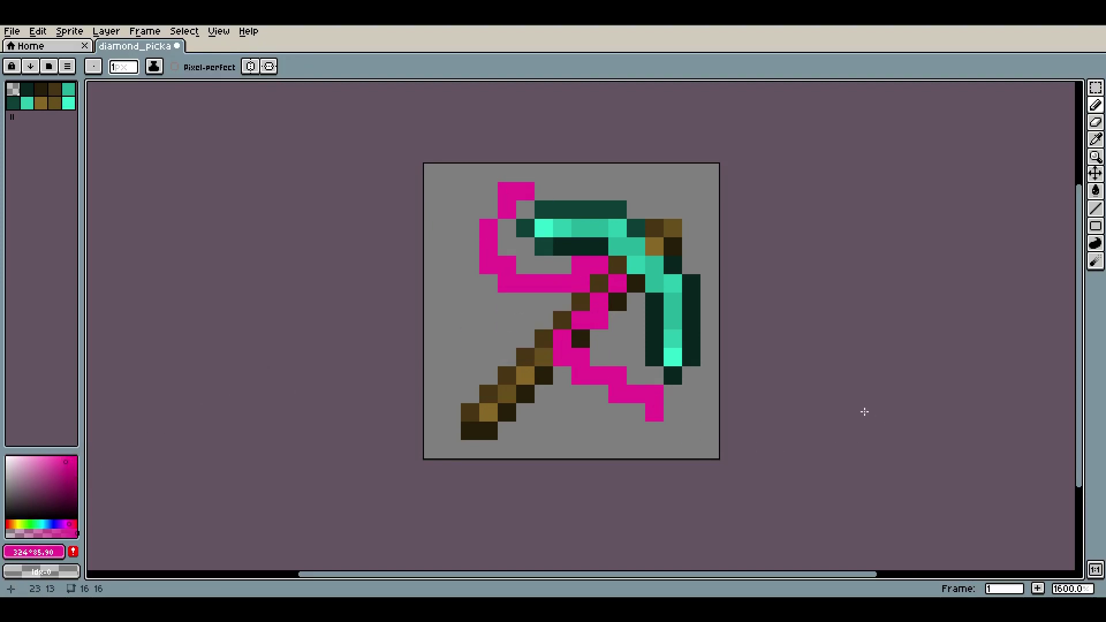
pyautogui.hotkey('ctrl', 'z')
pyautogui.moveTo(638, 355)
pyautogui.mouseDown()
pyautogui.moveTo(485, 345)
pyautogui.moveTo(450, 415)
pyautogui.moveTo(553, 311)
pyautogui.moveTo(570, 373)
pyautogui.moveTo(683, 182)
pyautogui.mouseUp()
pyautogui.press('v')
pyautogui.hotkey('ctrl', 'z')
pyautogui.hotkey('ctrl', 'z')
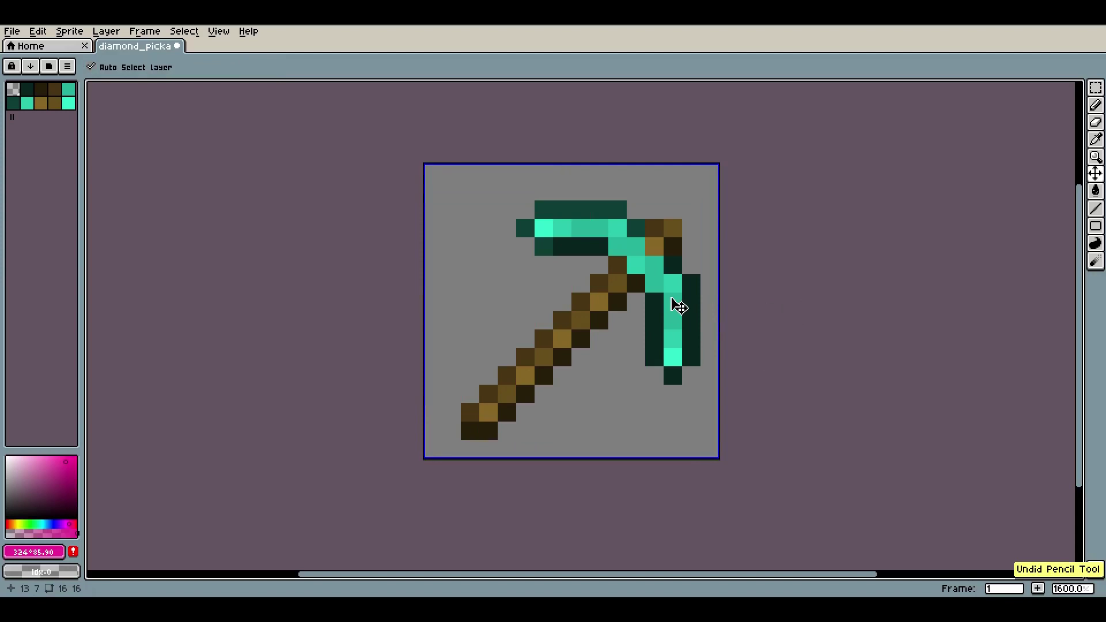
pyautogui.press('b')
pyautogui.moveTo(637, 229)
pyautogui.mouseDown()
pyautogui.moveTo(654, 206)
pyautogui.moveTo(658, 294)
pyautogui.moveTo(607, 369)
pyautogui.moveTo(527, 298)
pyautogui.moveTo(488, 341)
pyautogui.moveTo(562, 389)
pyautogui.moveTo(511, 423)
pyautogui.moveTo(428, 394)
pyautogui.mouseUp()
pyautogui.click(563, 267)
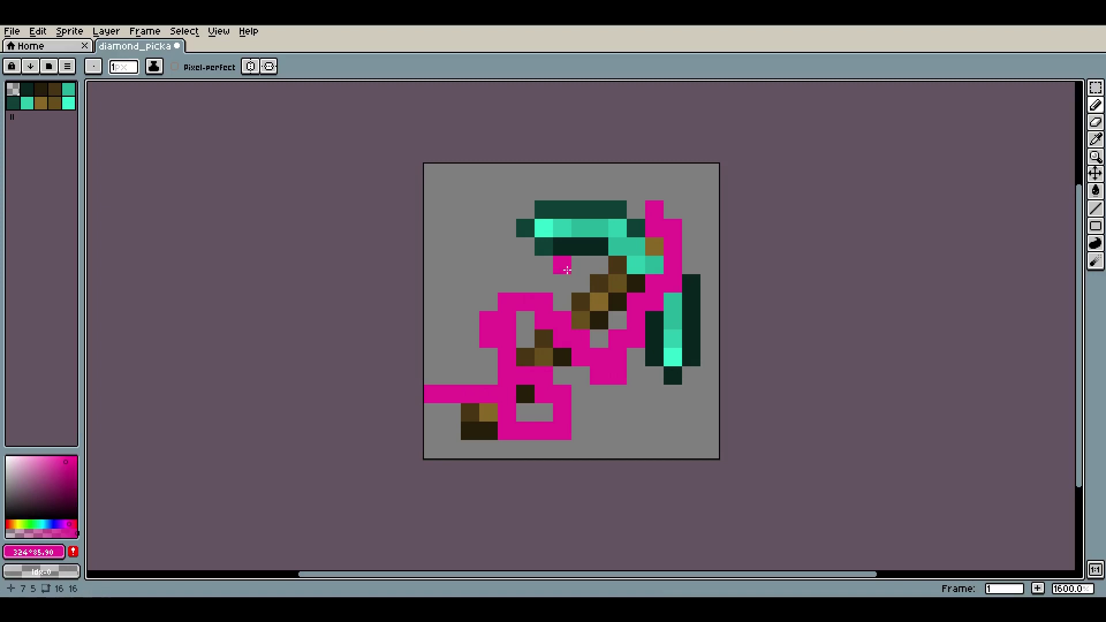
pyautogui.click(451, 357)
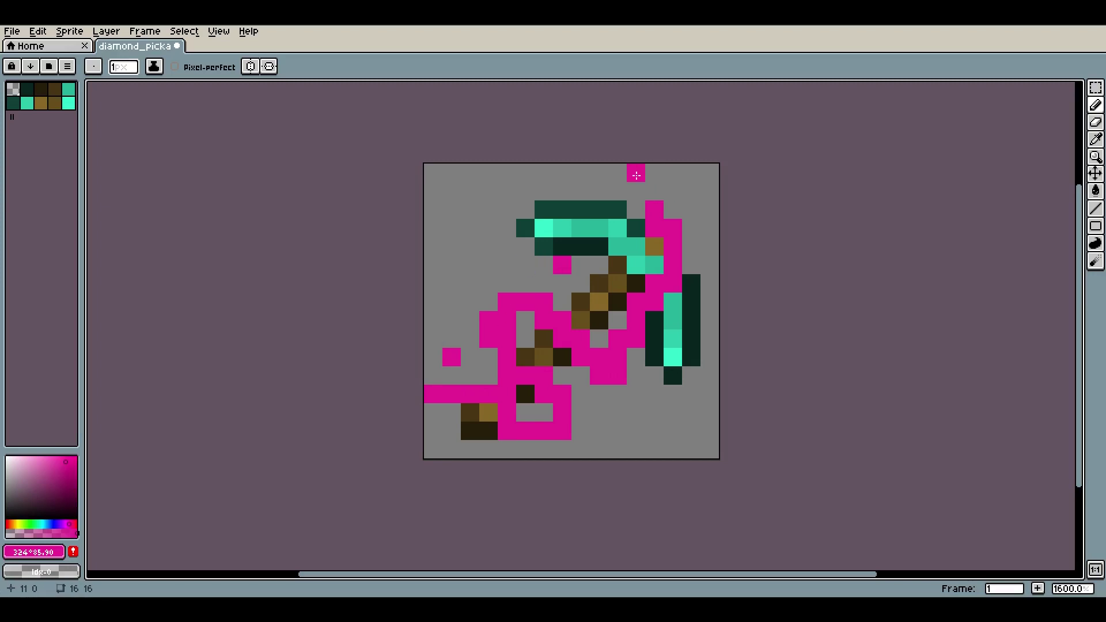
pyautogui.hotkey('ctrl', 'z')
pyautogui.press('v')
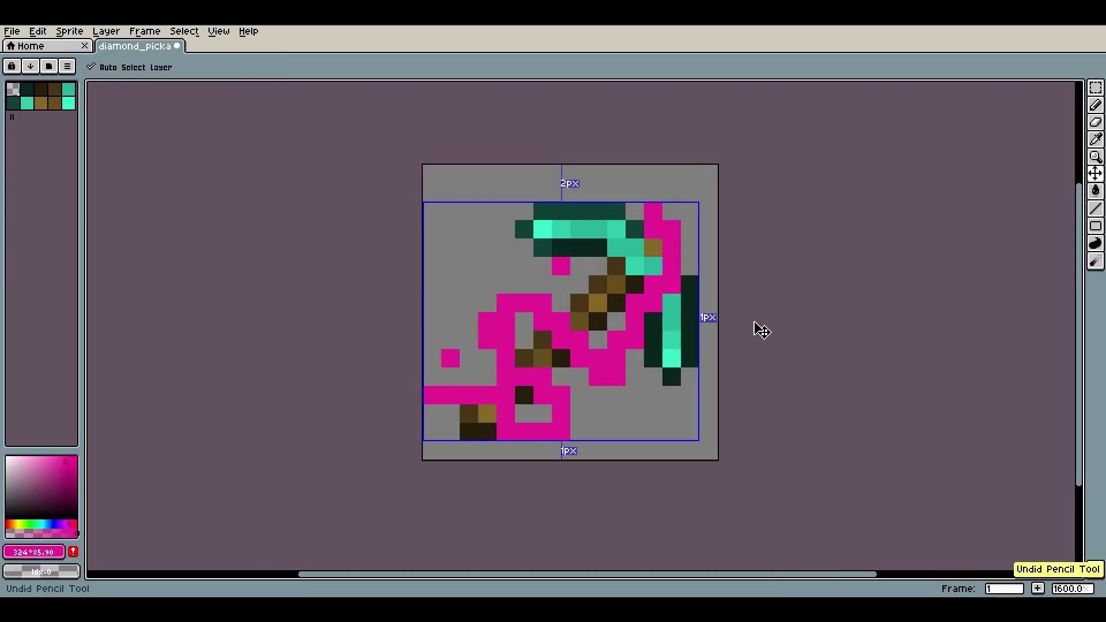
pyautogui.hotkey('ctrl', 'z')
pyautogui.hotkey('ctrl', 'z')
pyautogui.hotkey('ctrl', 'z')
pyautogui.hotkey('ctrl', 'z')
pyautogui.press('b')
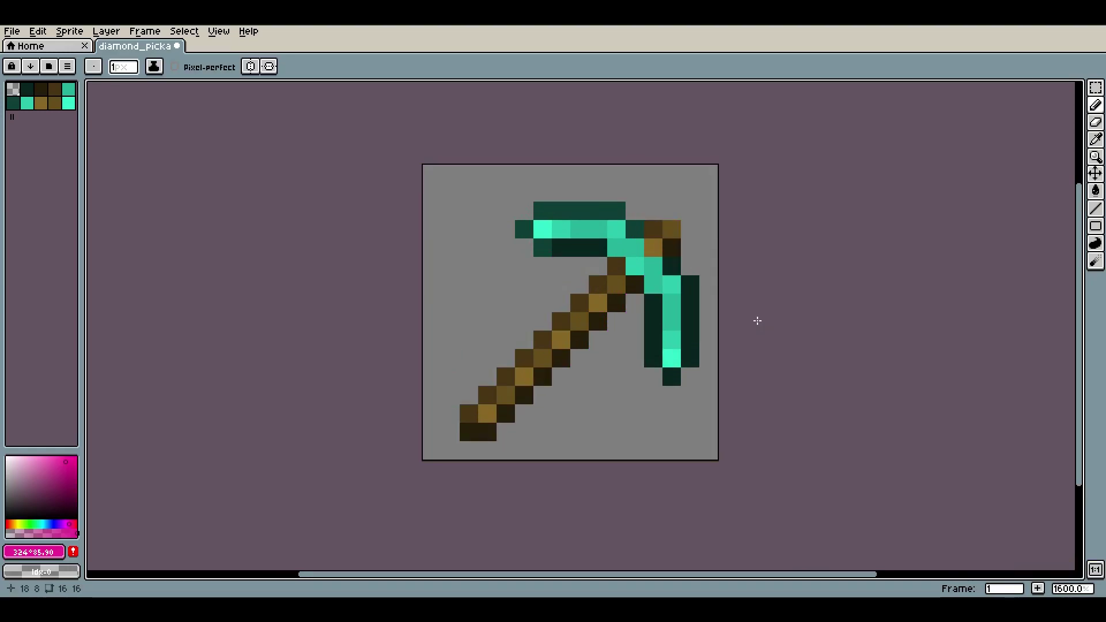